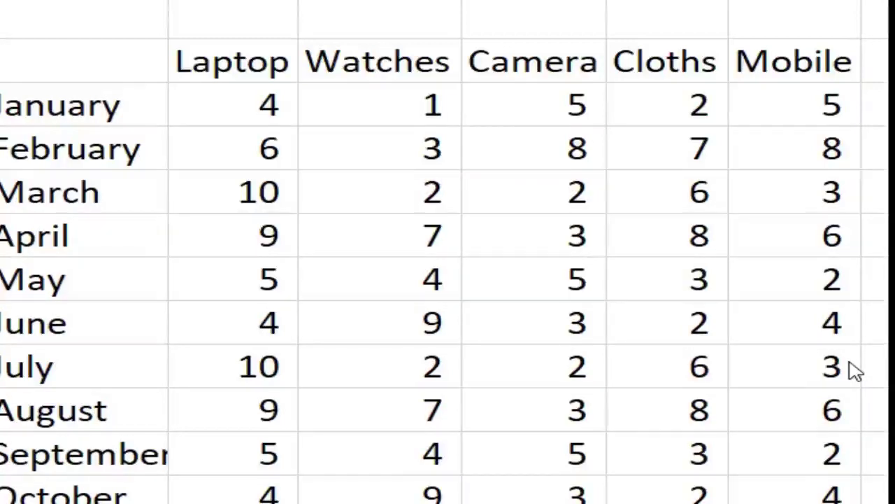
- Type test text 'adfaf' above Camera, then delete it so that cell stays empty
left_click(199, 77)
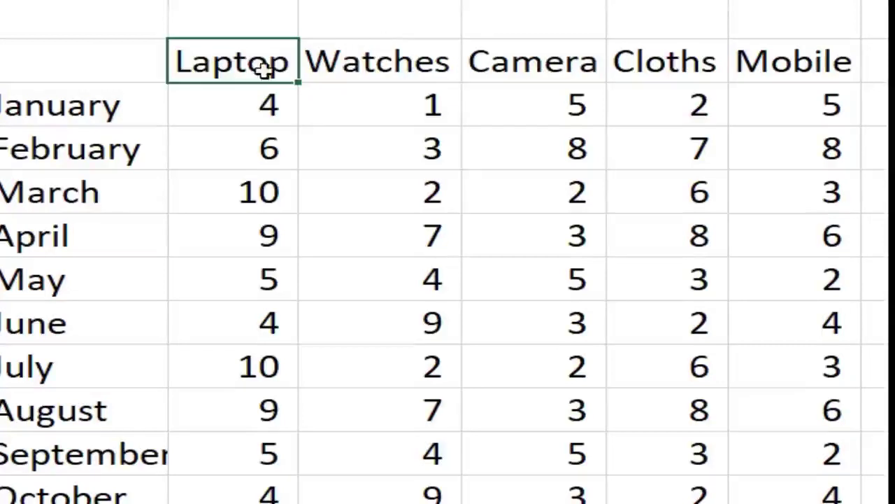
left_click(367, 70)
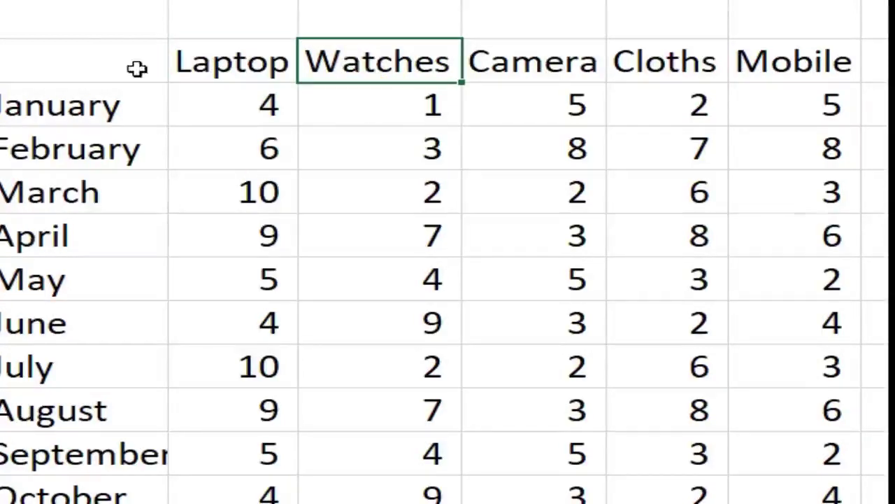
left_click(104, 25)
left_click(112, 80)
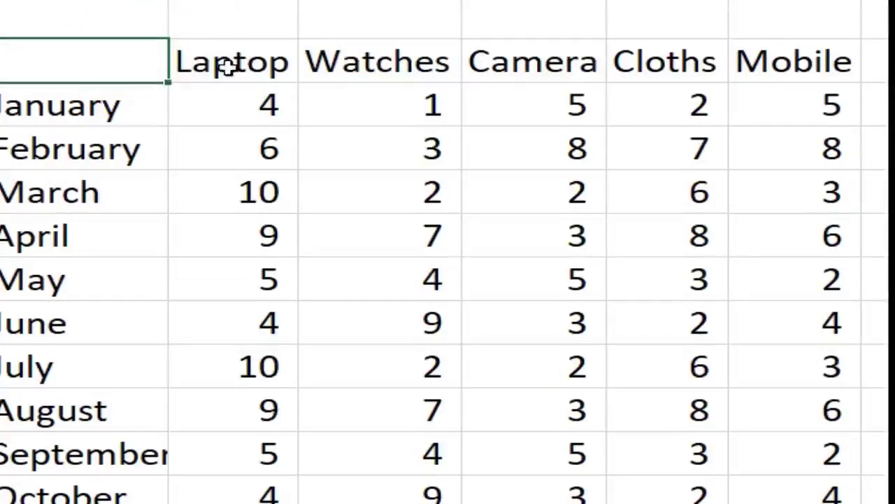
left_click(500, 22)
type("adf")
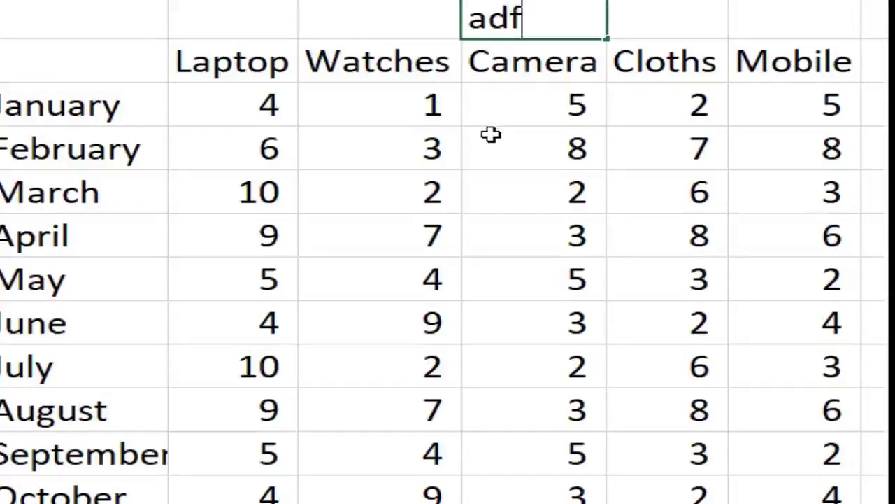
type("af")
key("BackSpace")
key("BackSpace")
key("BackSpace")
key("BackSpace")
key("BackSpace")
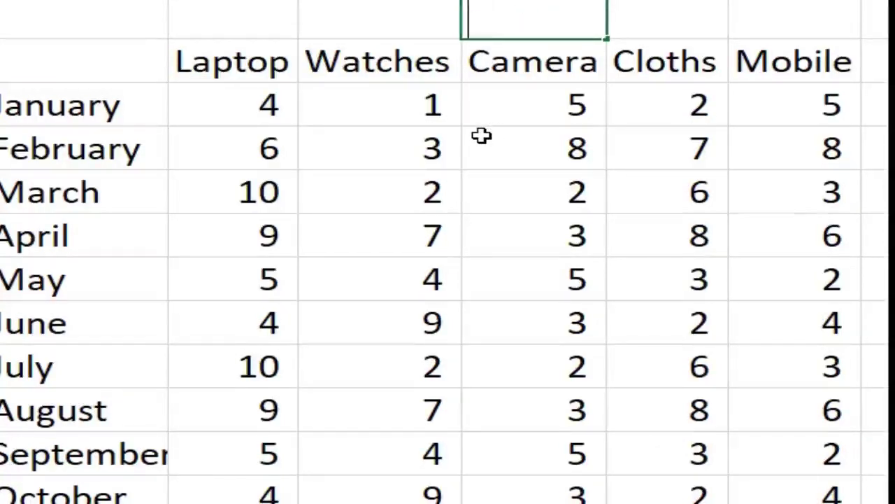
left_click(456, 135)
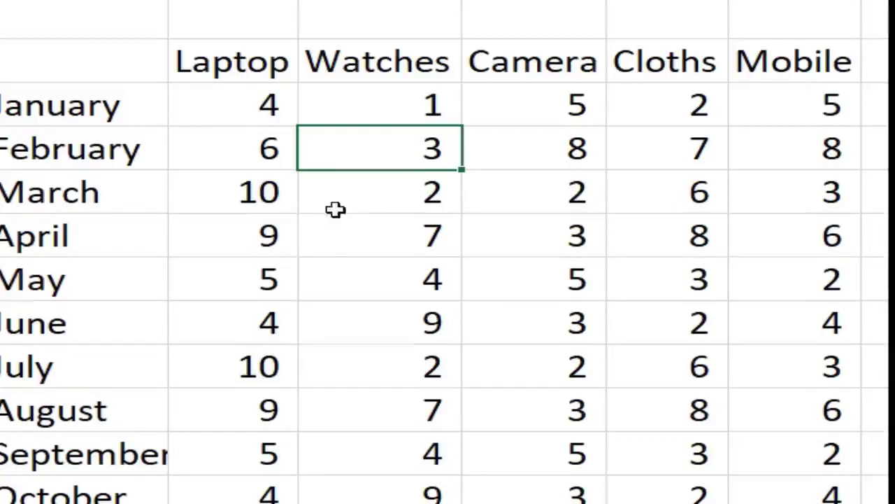
- Select the product header cells from Laptop through Mobile
left_click(241, 66)
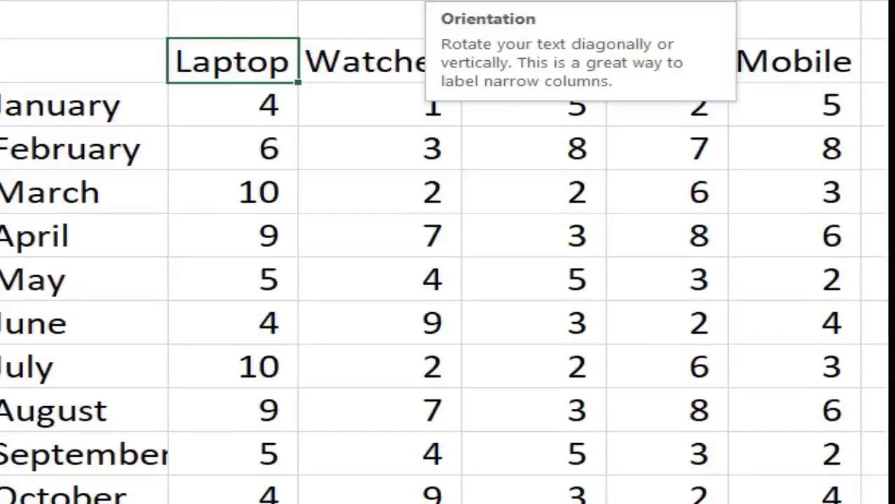
left_click(351, 72)
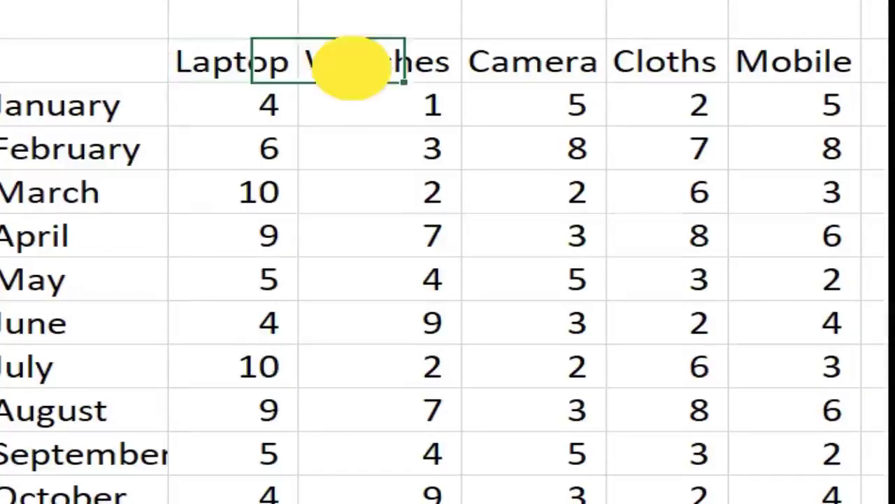
left_click(241, 66)
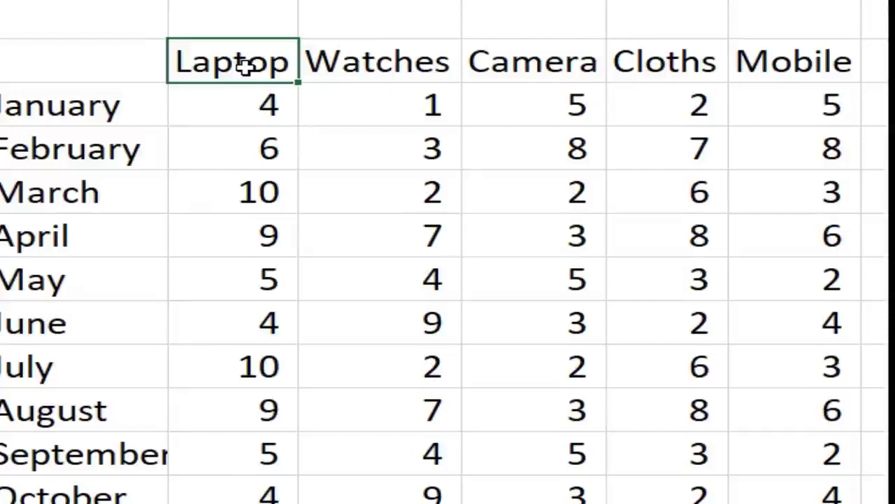
key("shift+Right")
key("shift+Right")
key("shift+Right")
key("shift+Right")
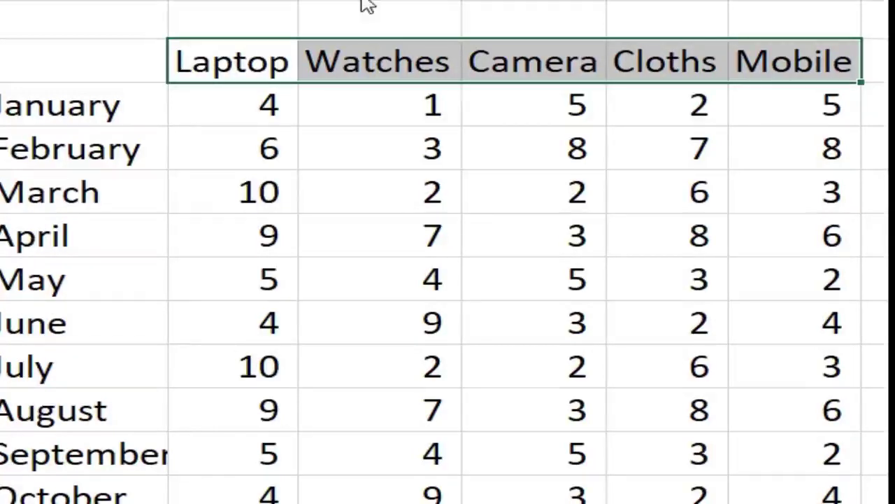
left_click(437, 0)
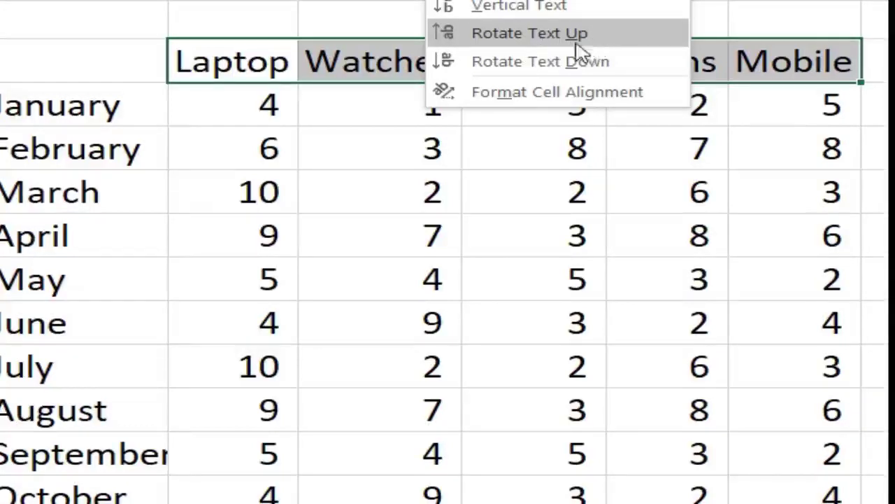
key("Escape")
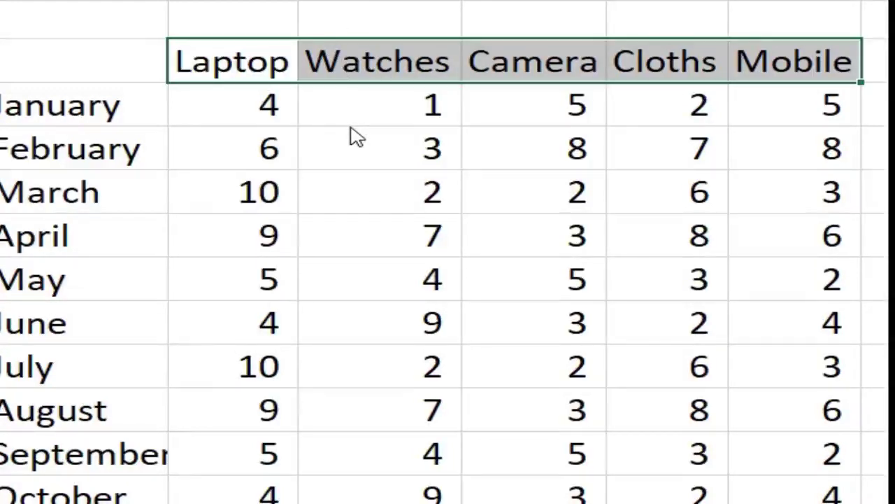
left_click(397, 179)
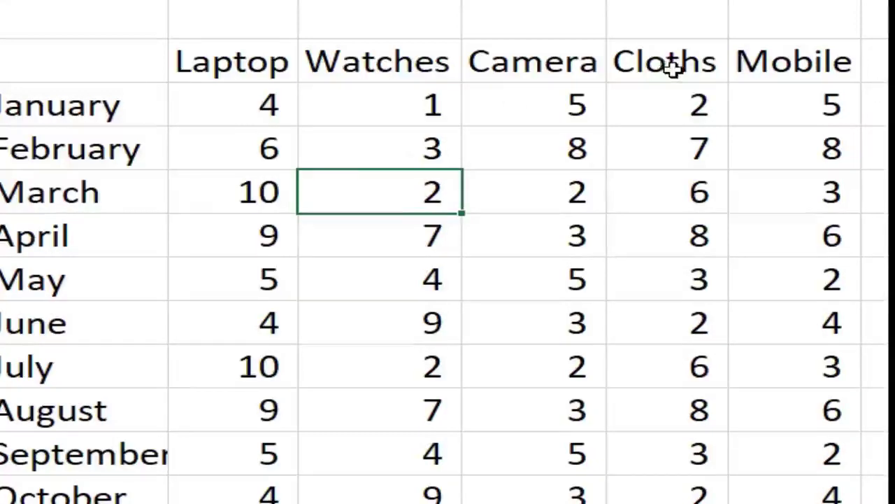
- Select columns B:F and resize them together to one narrow, equal width
left_click_drag(231, 2, 756, 5)
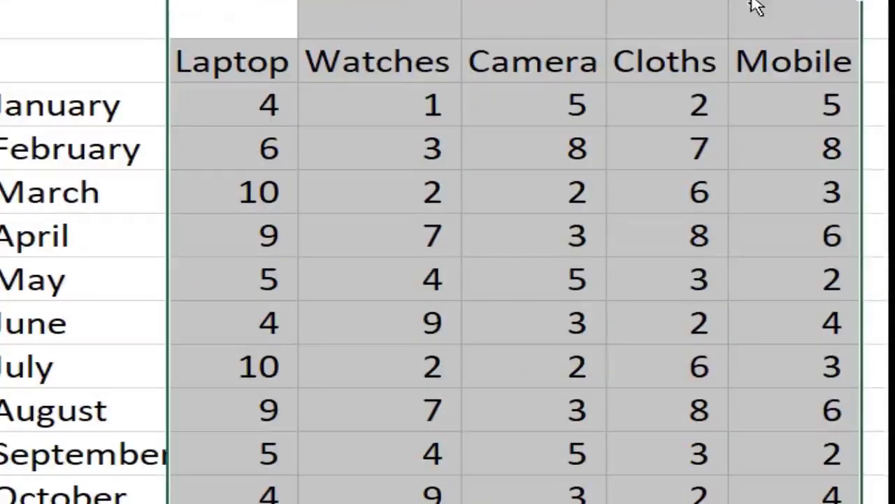
left_click_drag(730, 6, 663, 6)
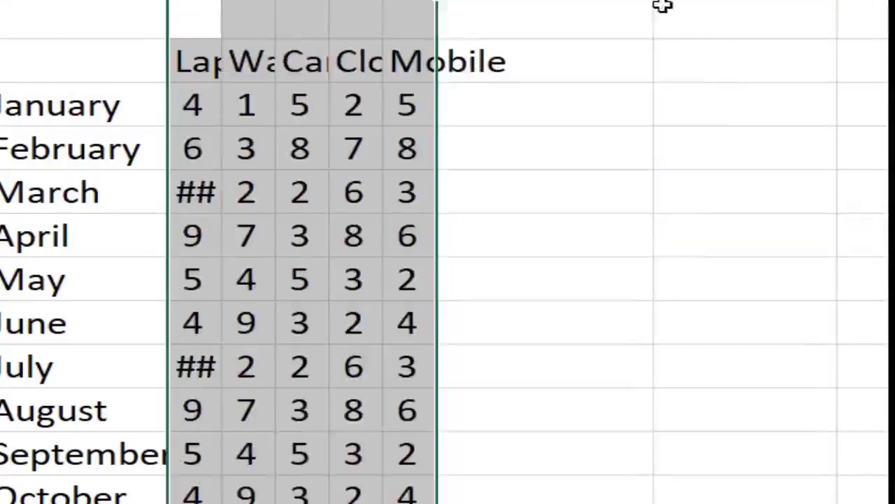
left_click(220, 3)
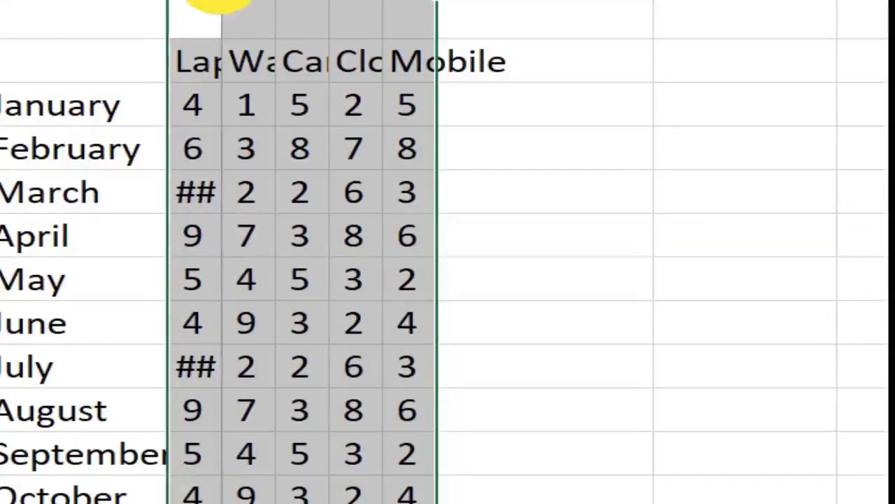
left_click_drag(220, 4, 259, 4)
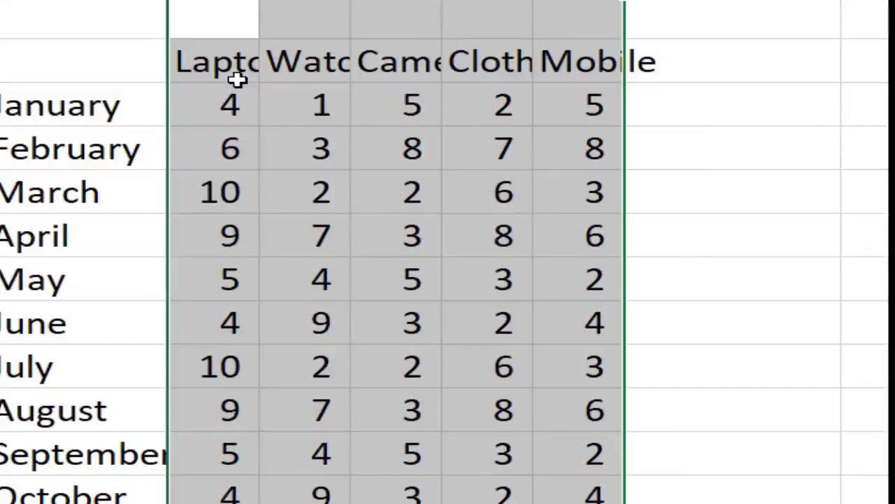
left_click(266, 120)
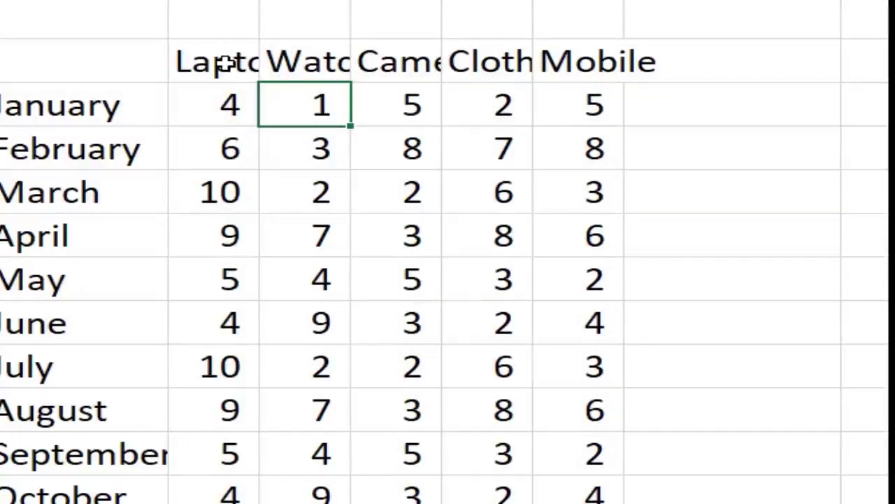
- Apply Angle Counterclockwise orientation to the Laptop through Mobile header cells
left_click_drag(226, 63, 581, 68)
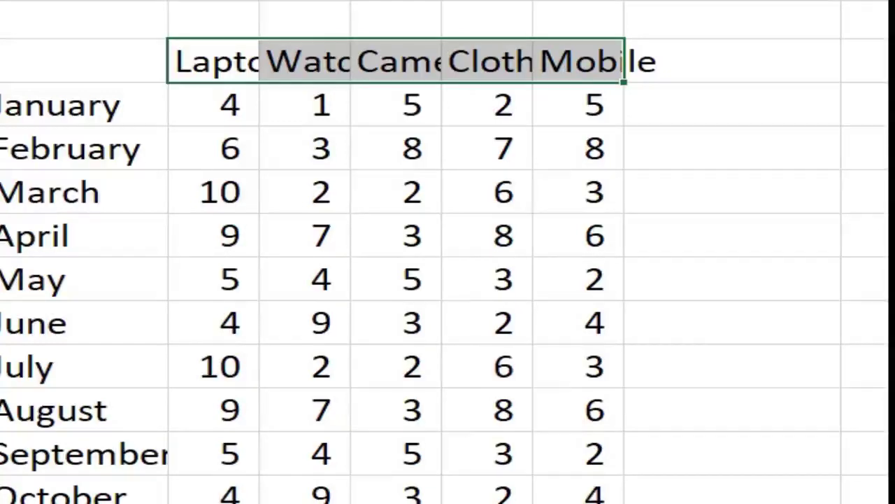
key("alt+h")
key("f")
key("q")
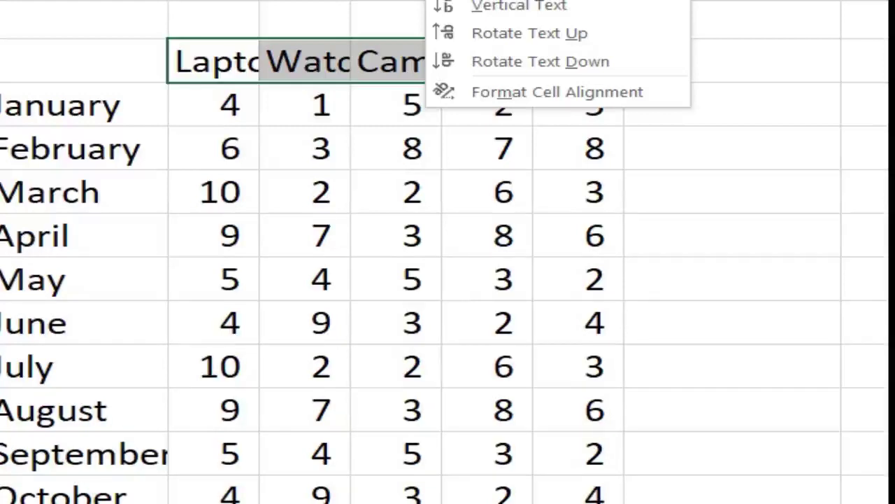
key("o")
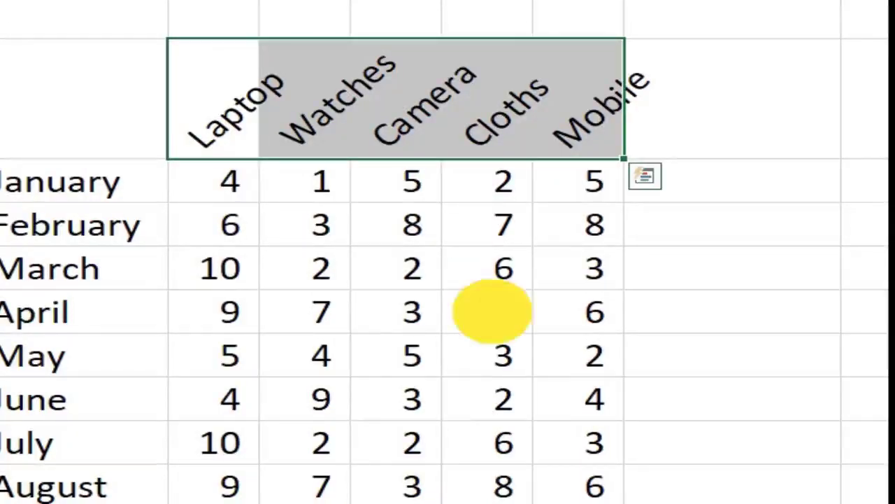
left_click(498, 311)
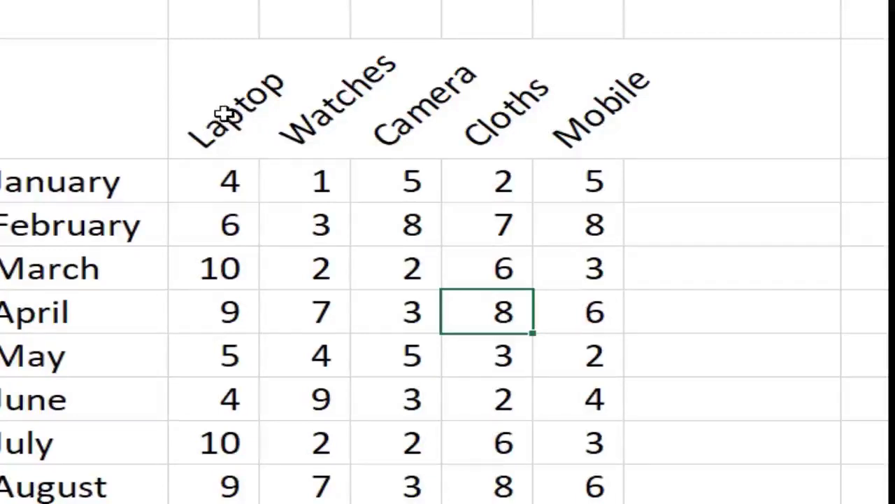
- Select the header row of the table, starting from the empty corner cell
left_click(222, 112)
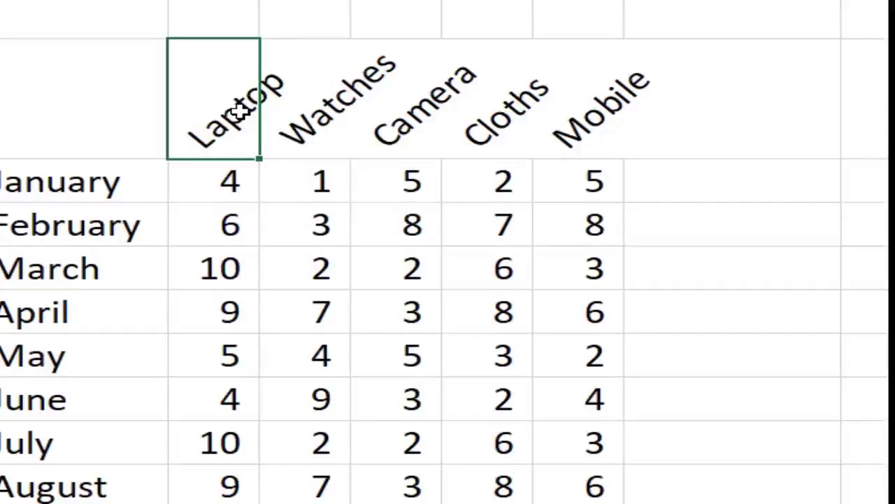
key("shift+Right")
key("shift+Right")
key("shift+Right")
key("shift+Right")
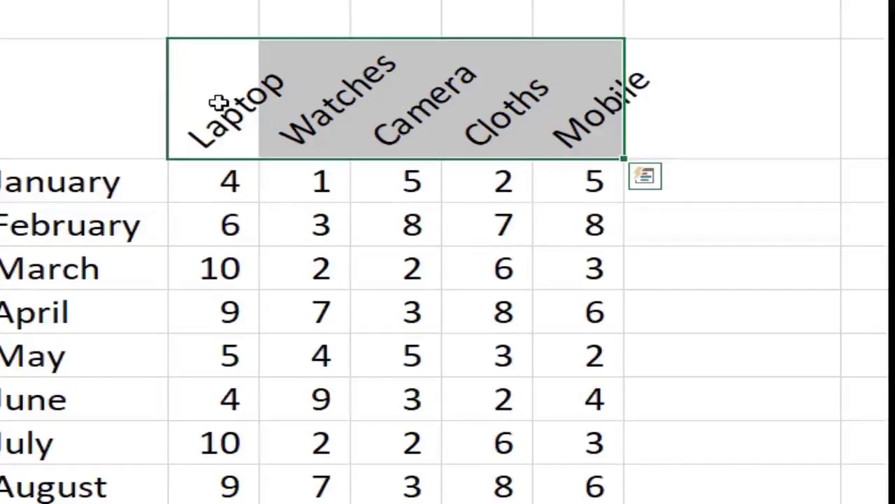
left_click(86, 102)
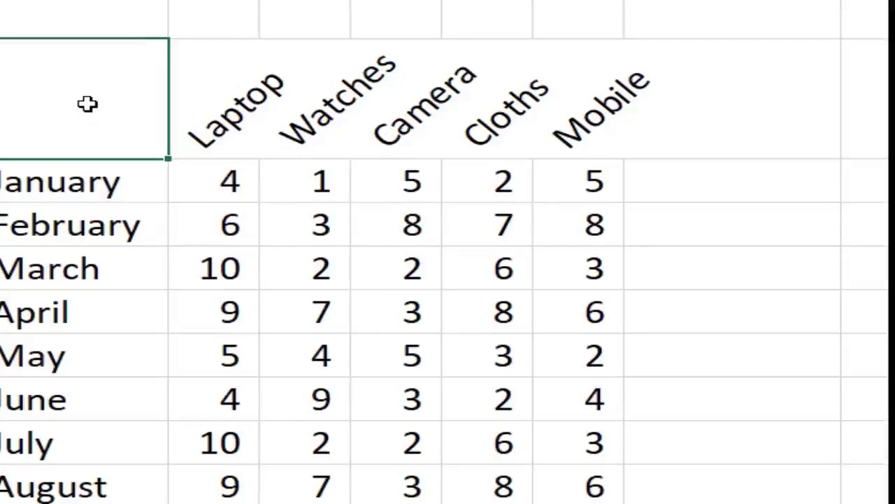
key("shift+Right")
key("shift+Right")
key("shift+Right")
key("shift+Right")
key("shift+Right")
- Extend the selection down to the December row and apply All Borders to the table
key("shift+Down")
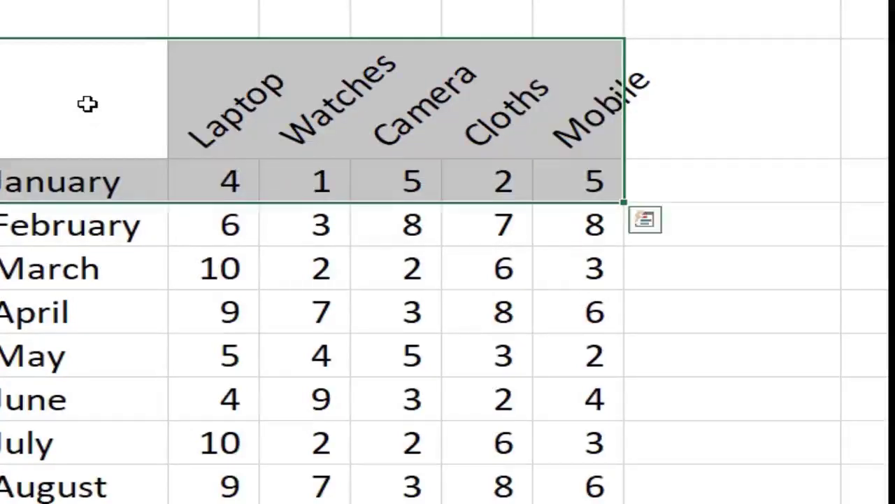
key("shift+Down")
key("shift+Down")
key("shift+Down")
key("shift+Down")
key("shift+Down")
key("shift+Down")
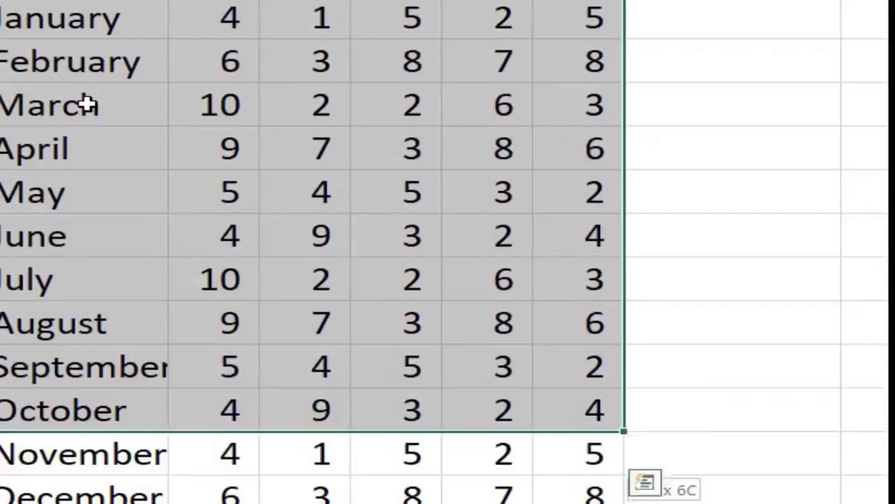
key("shift+Down")
key("shift+Down")
key("shift+Down")
key("shift+Up")
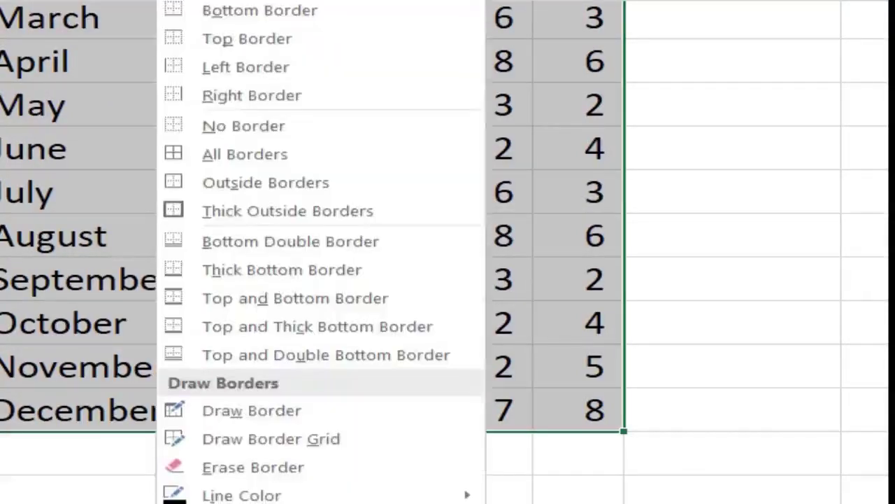
left_click(241, 161)
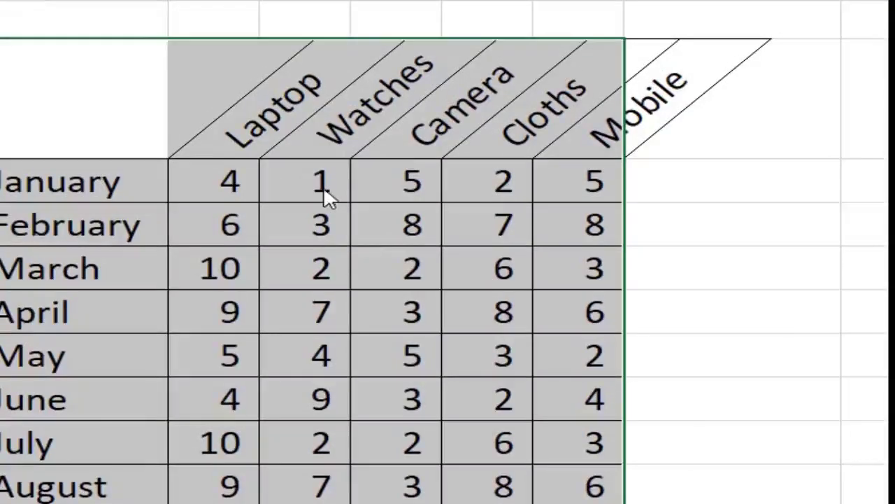
- Clear the table selection and select header cells B1:F1, Laptop to Mobile
left_click(431, 264)
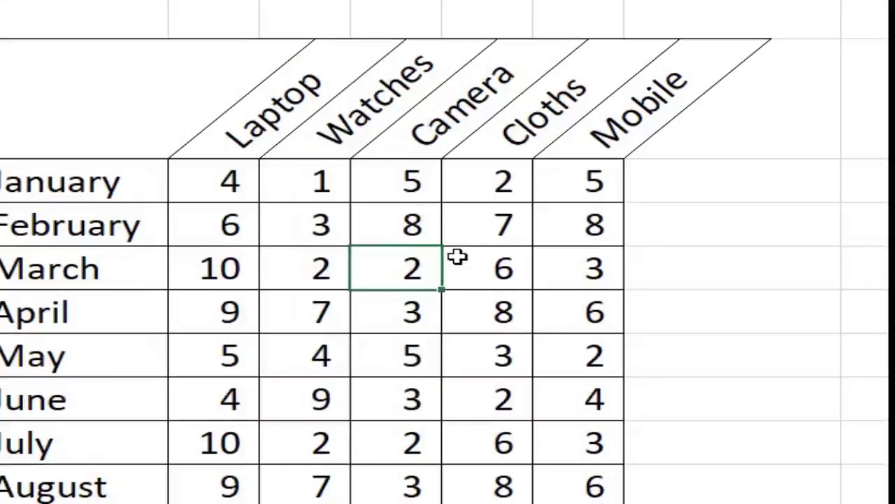
left_click(246, 134)
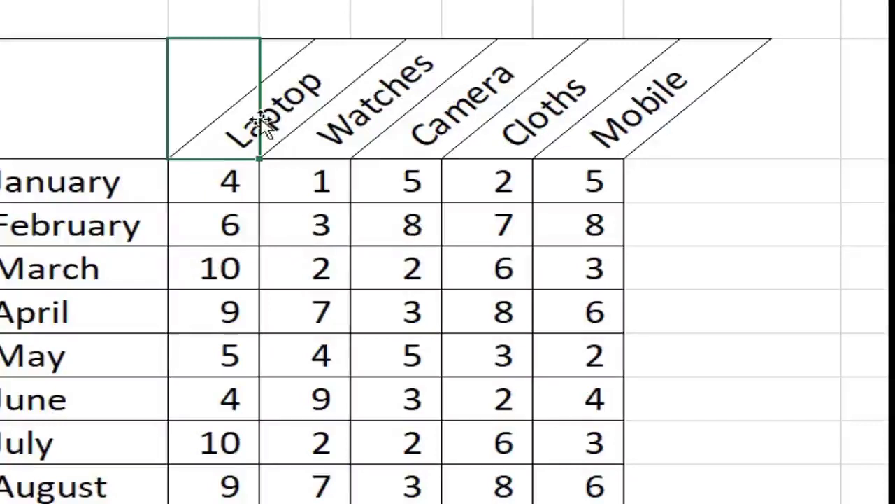
key("shift+Right")
key("shift+Right")
key("shift+Right")
key("shift+Right")
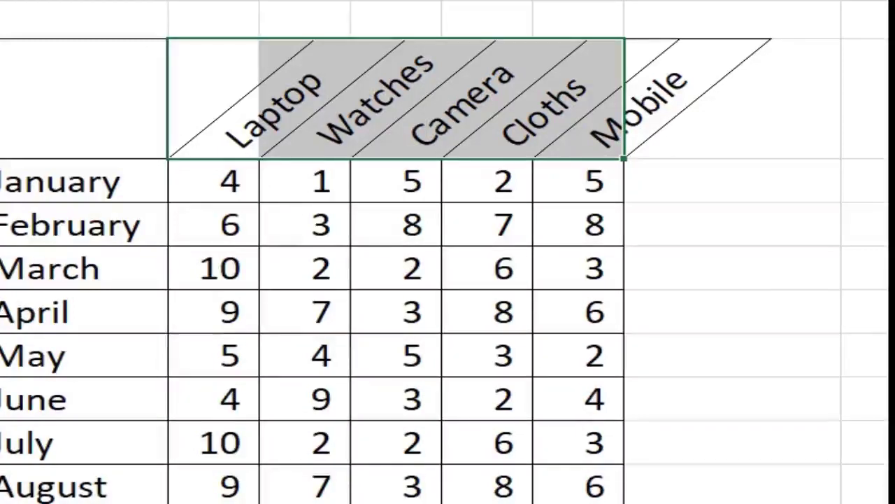
- Change the header orientation to Angle Clockwise, then to Vertical Text
left_click(448, 0)
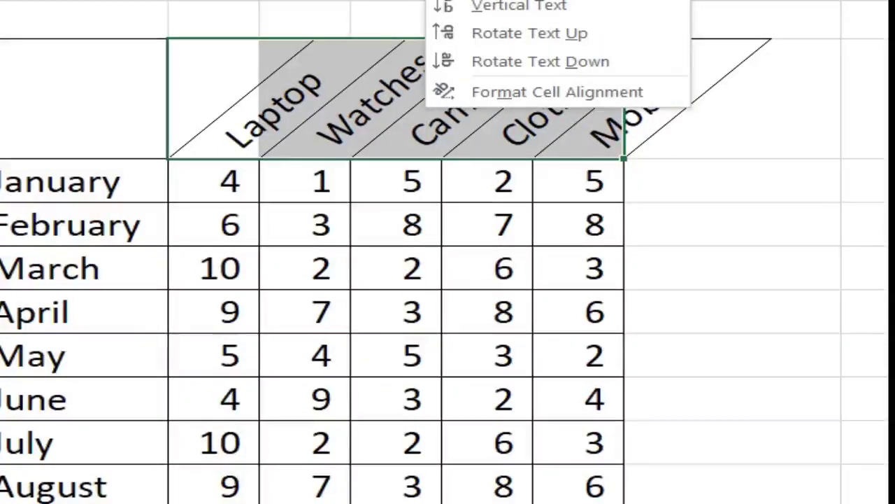
left_click(530, 2)
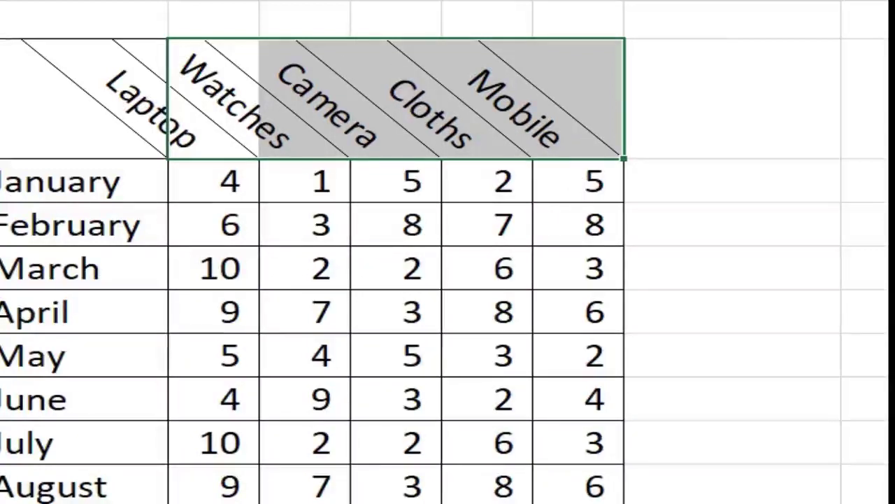
left_click(444, 0)
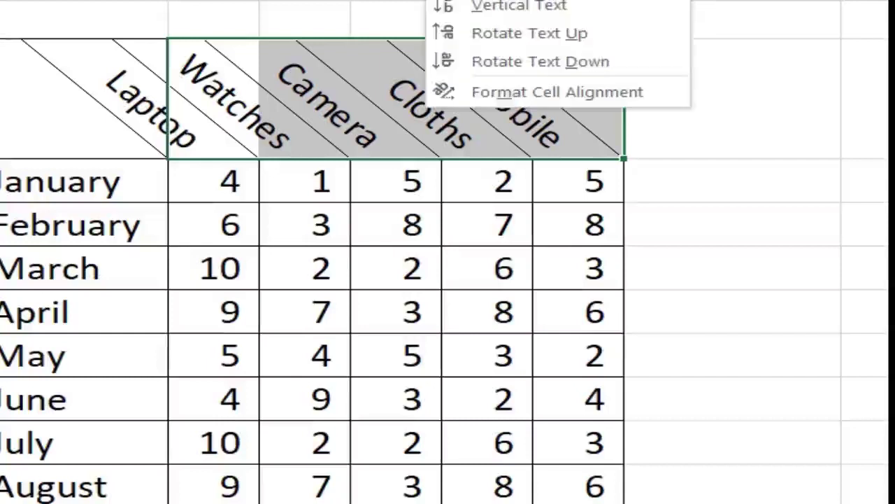
left_click(523, 9)
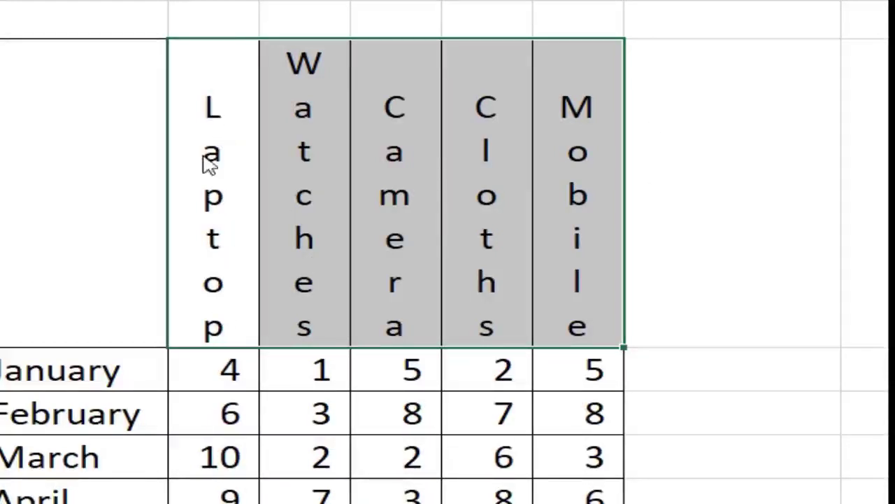
- Reselect the Laptop through Mobile header cells B1:F1
left_click(410, 224)
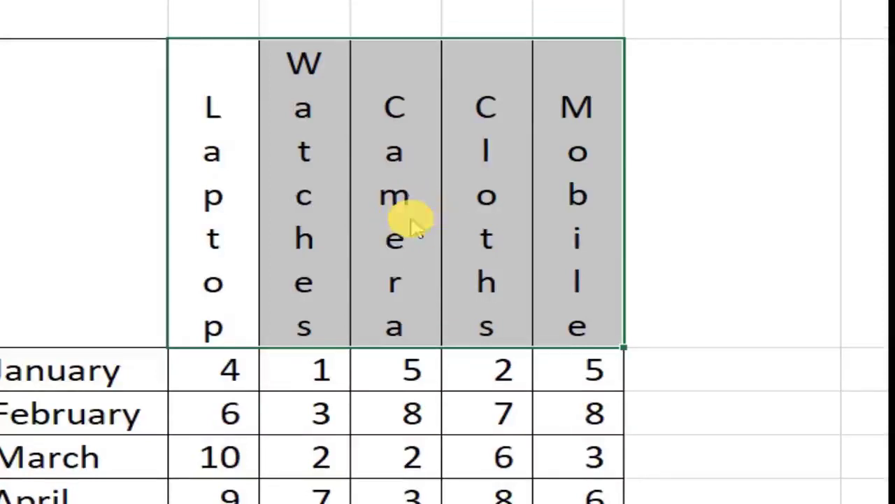
left_click(371, 463)
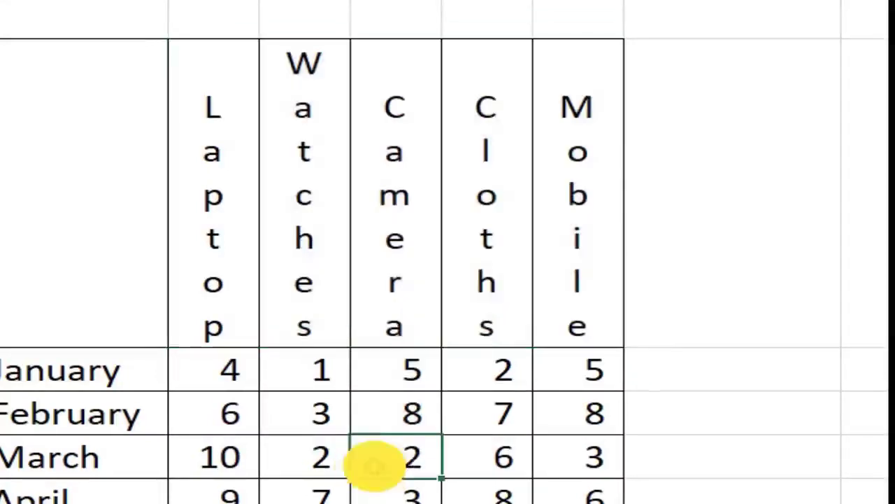
left_click_drag(233, 269, 561, 268)
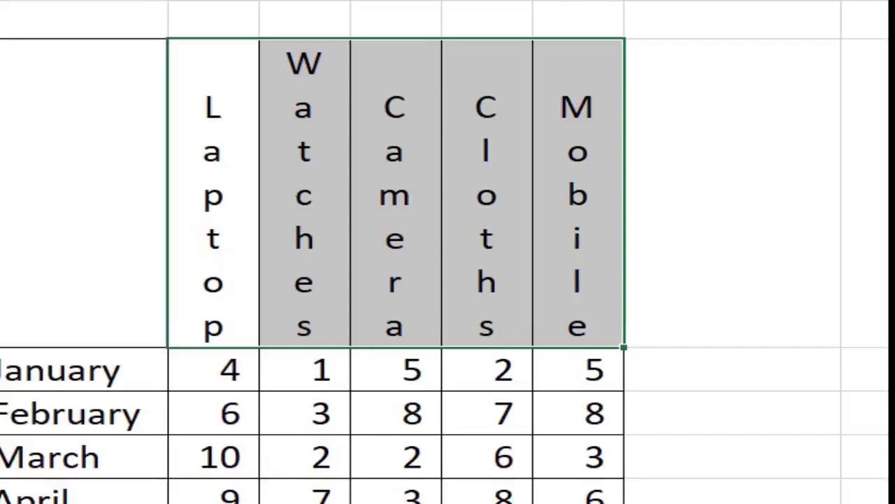
- Change the header orientation to Rotate Text Up, then to Rotate Text Down
left_click(438, 2)
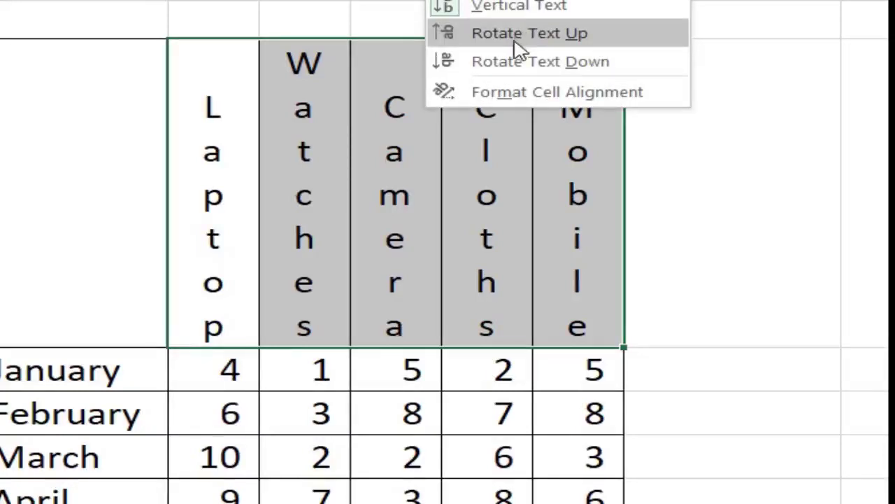
left_click(545, 45)
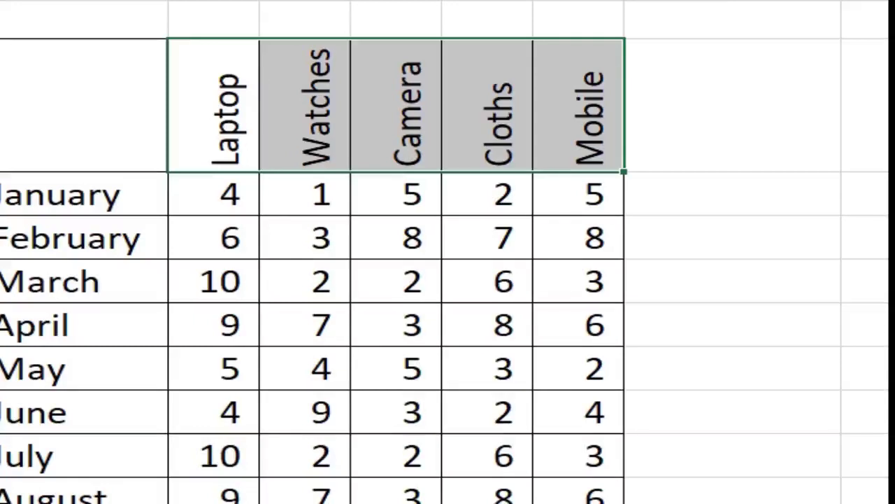
left_click(441, 0)
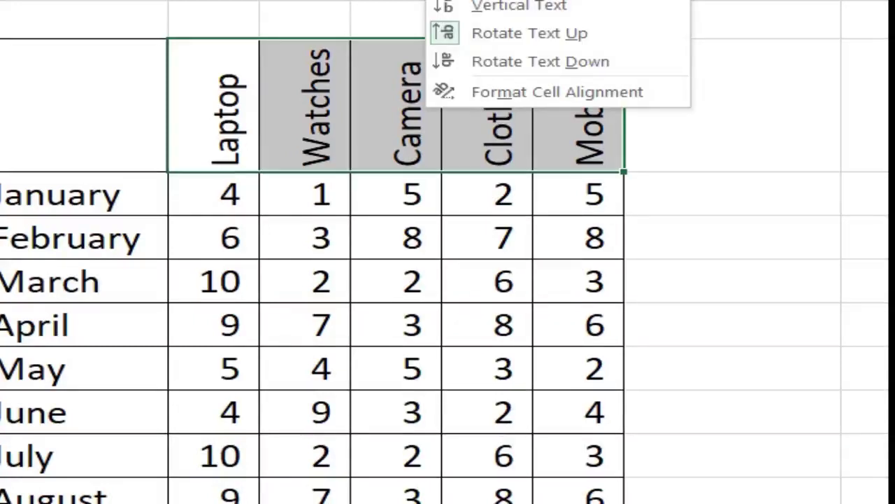
left_click(525, 64)
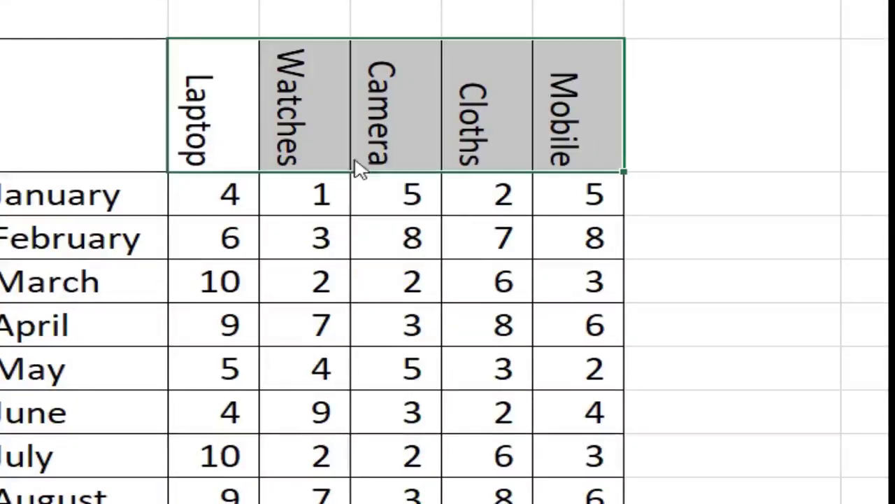
- AutoFit the widths of columns B through F, Laptop to Mobile
left_click(263, 1)
double_click(260, 1)
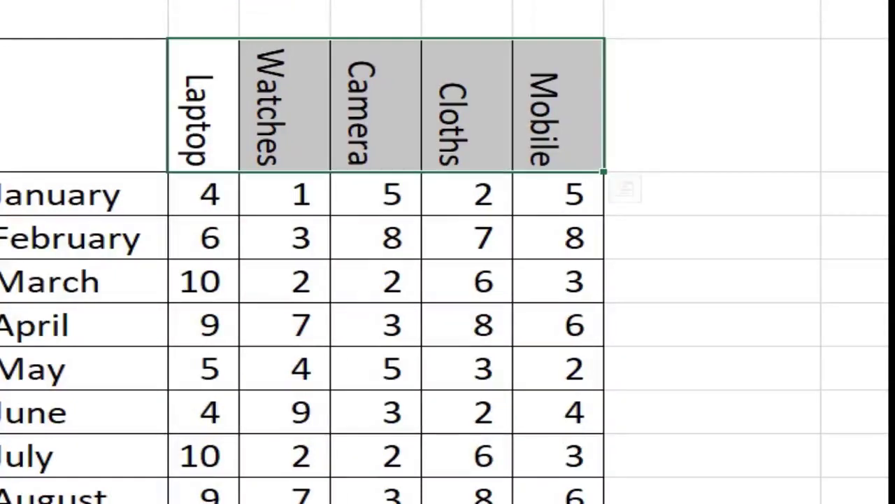
double_click(327, 1)
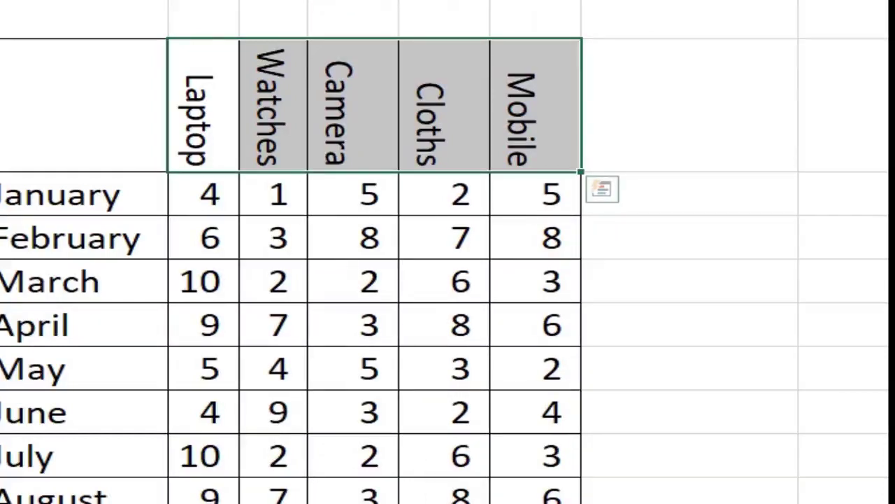
double_click(399, 2)
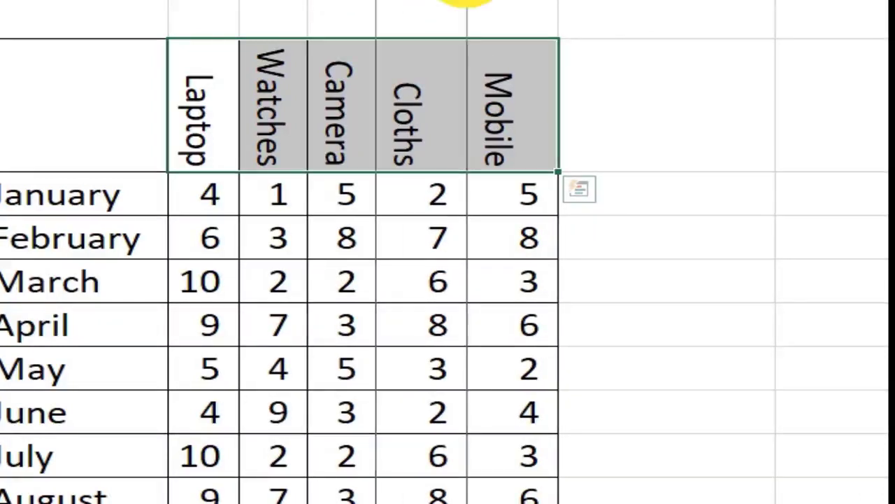
double_click(466, 2)
double_click(536, 1)
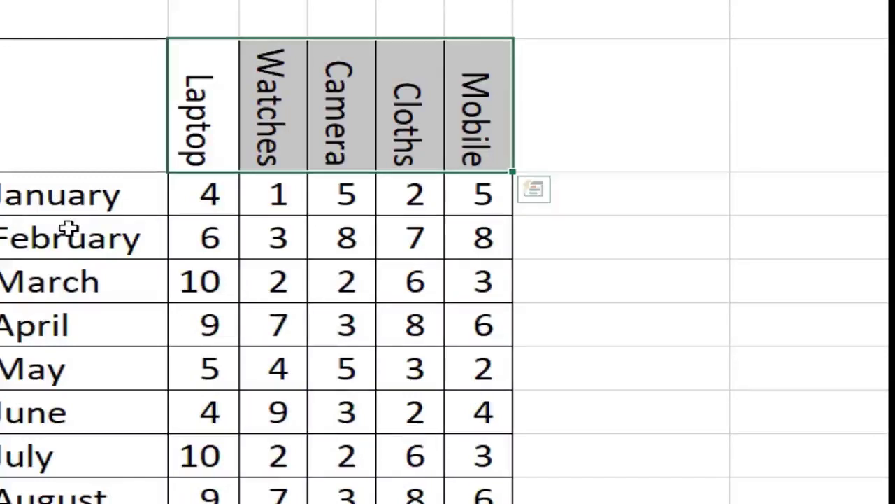
- Apply Angle Counterclockwise orientation to the month labels January through July
left_click(42, 200)
left_click_drag(78, 196, 109, 482)
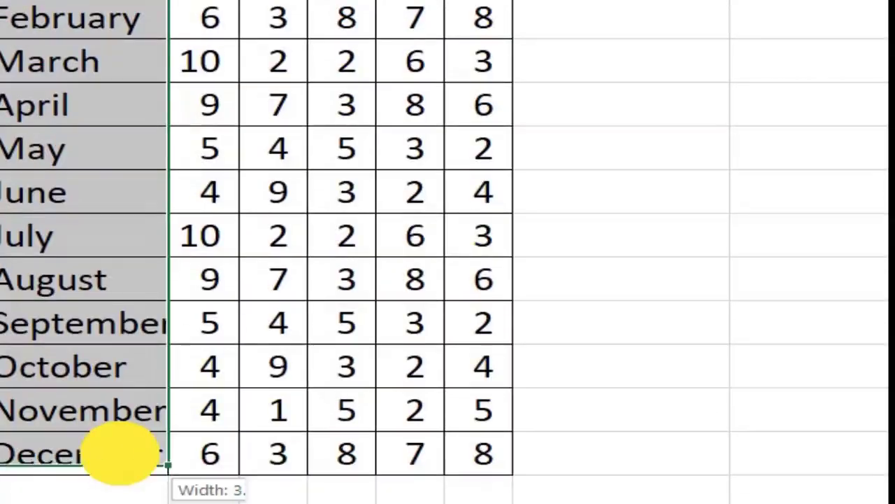
left_click_drag(110, 483, 122, 456)
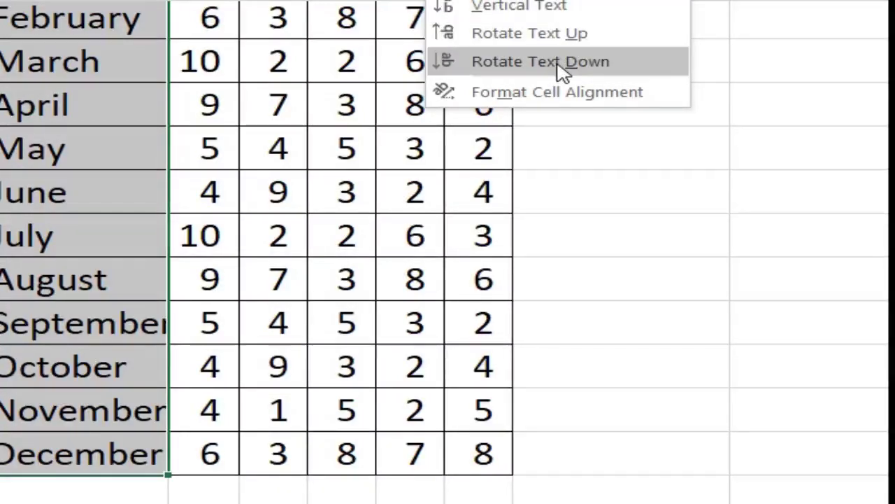
left_click(70, 180)
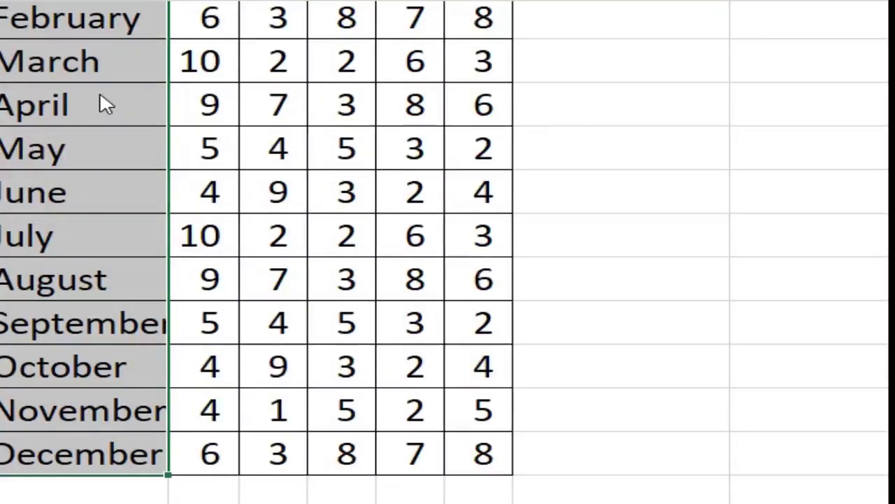
scroll(214, 119, "up", 1)
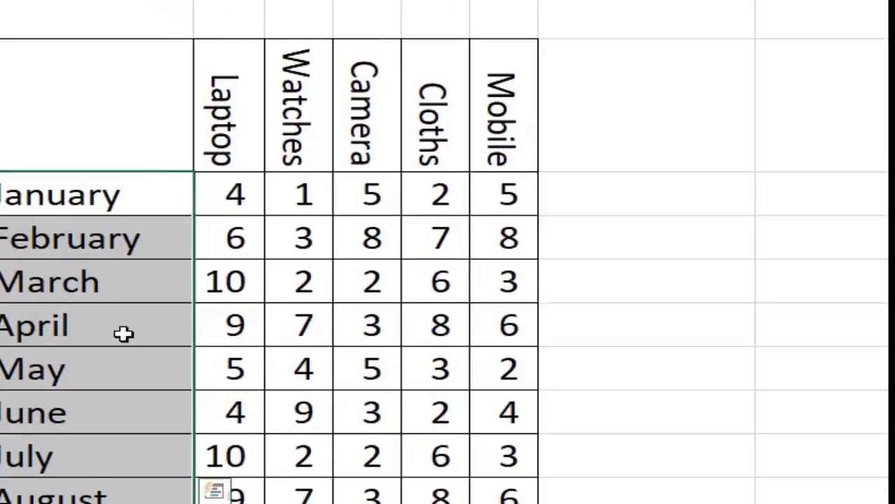
left_click_drag(135, 196, 168, 465)
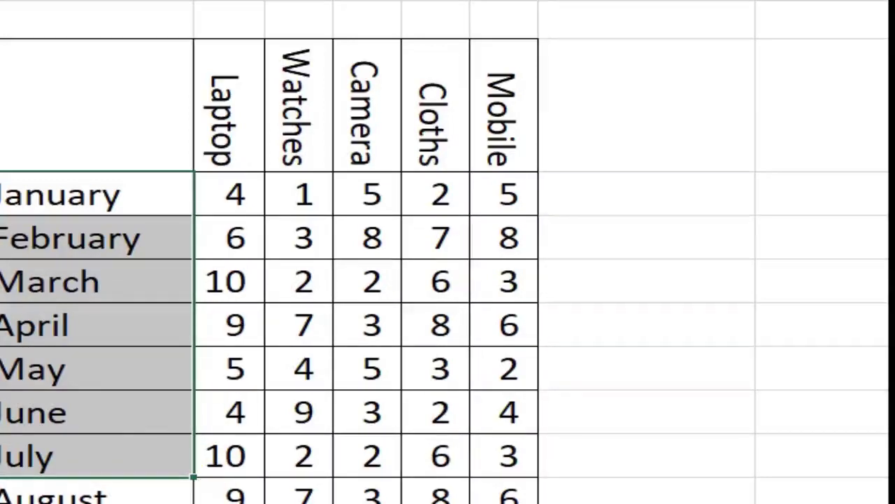
left_click(448, 2)
left_click(517, 0)
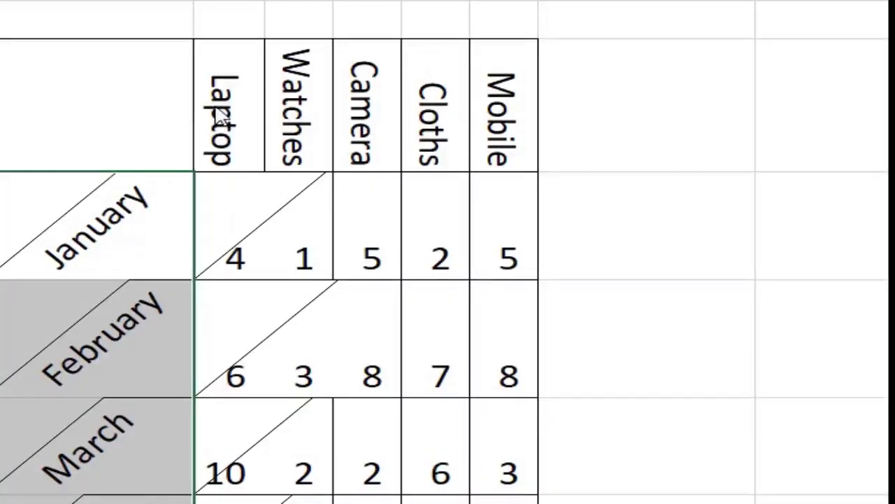
- Select the Laptop through Mobile header cells B1:F1
left_click(251, 106)
left_click(320, 110)
left_click_drag(234, 105, 493, 120)
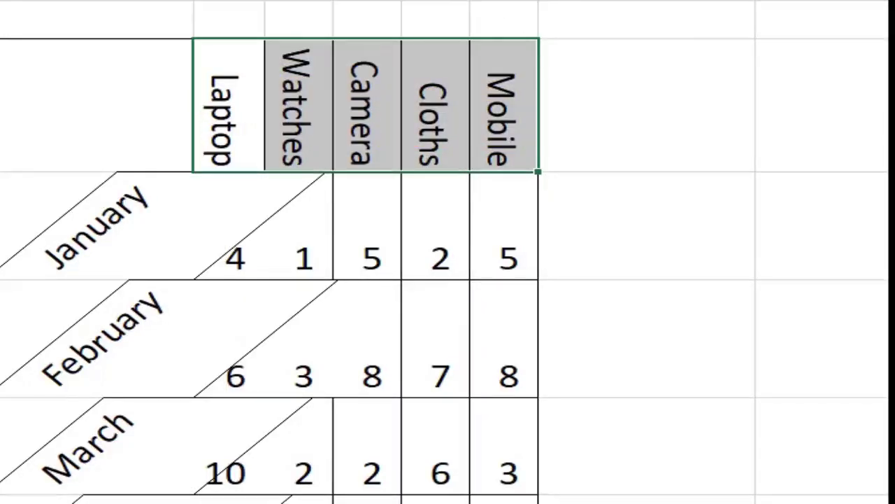
- Apply Angle Counterclockwise to header cells B1:F1 so they match the slanted month labels
left_click(439, 1)
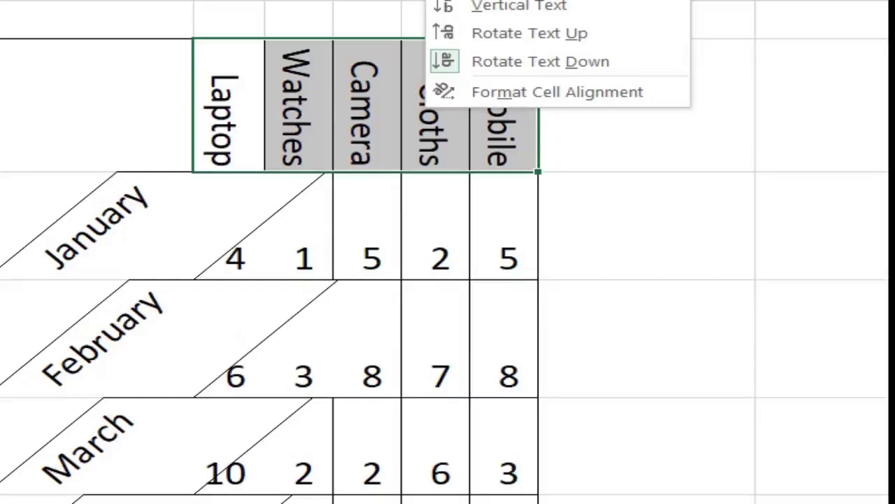
left_click(490, 2)
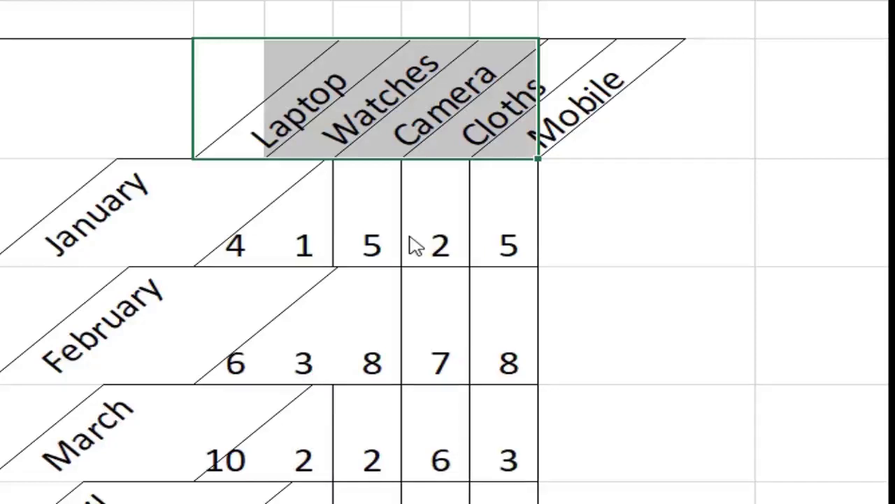
left_click(424, 346)
scroll(422, 344, "down", 2)
scroll(422, 344, "down", 1)
scroll(421, 344, "up", 3)
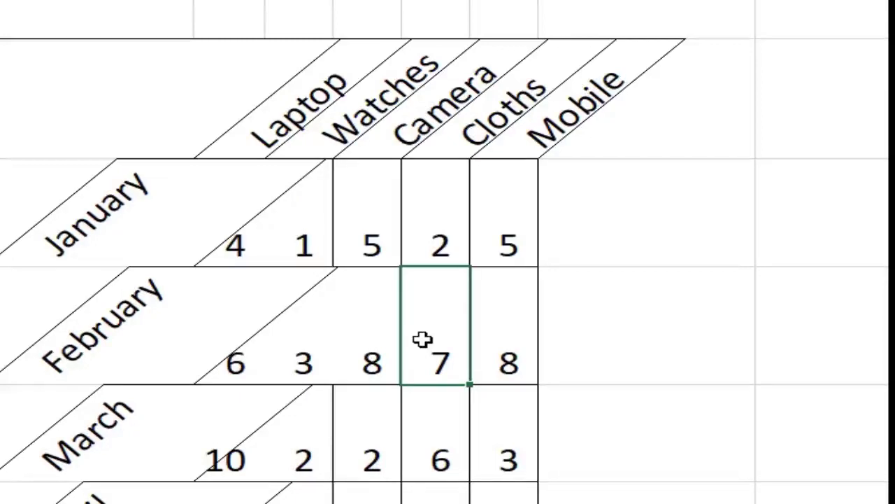
left_click(634, 98)
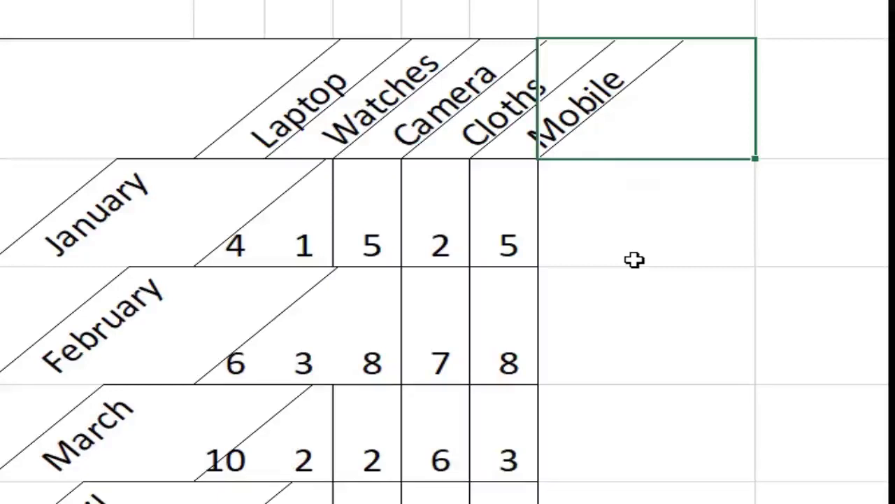